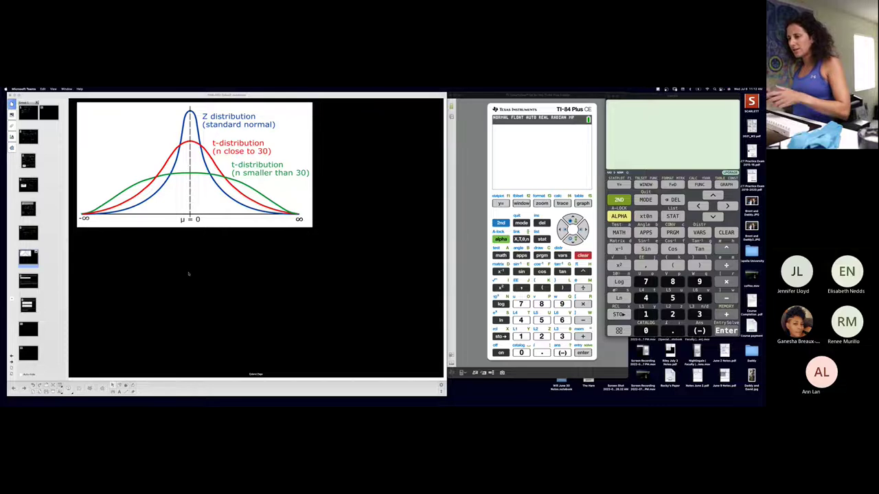
Step: Set a pen to the thinnest line and handwrite the heading "Student t dist." below the distribution chart
left_click(153, 388)
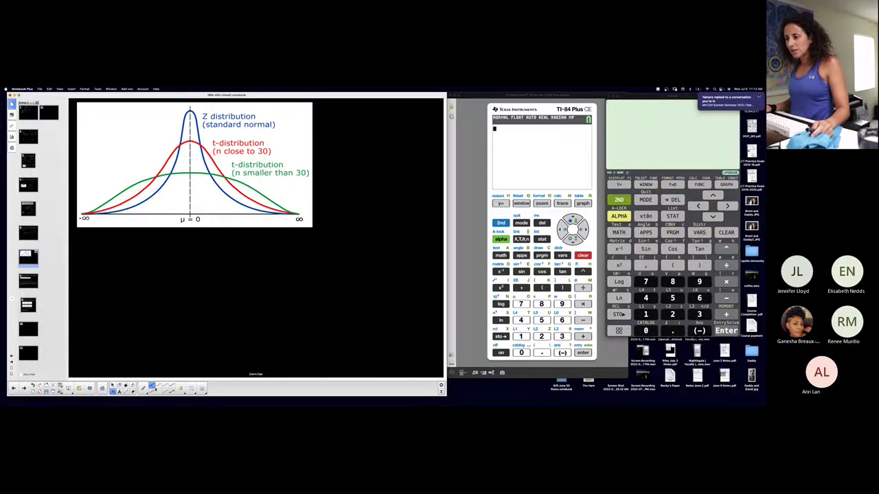
left_click(180, 390)
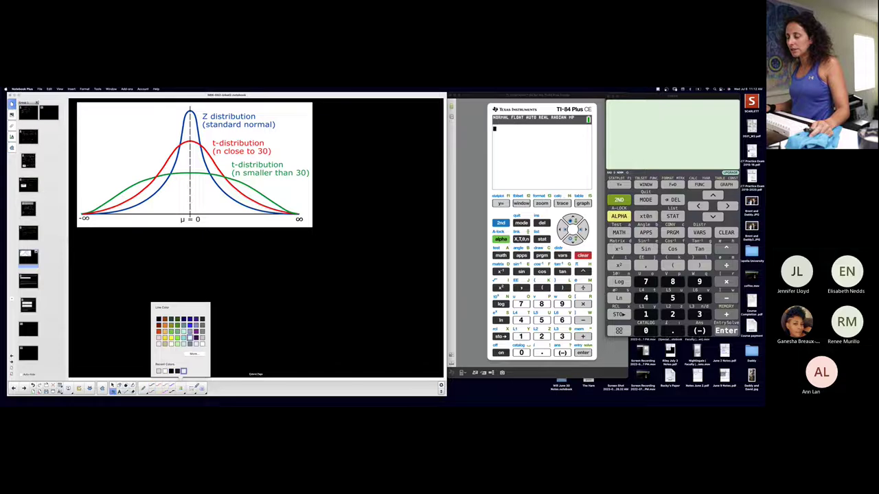
left_click(193, 388)
left_click(150, 307)
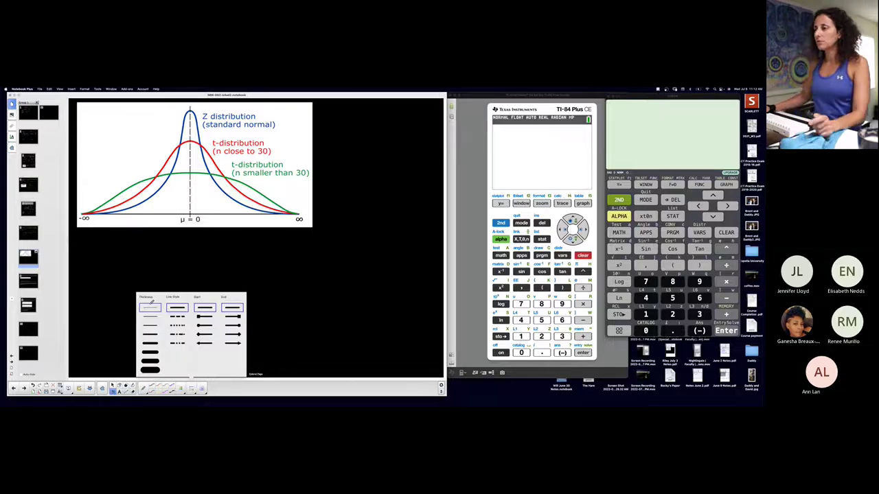
left_click(264, 386)
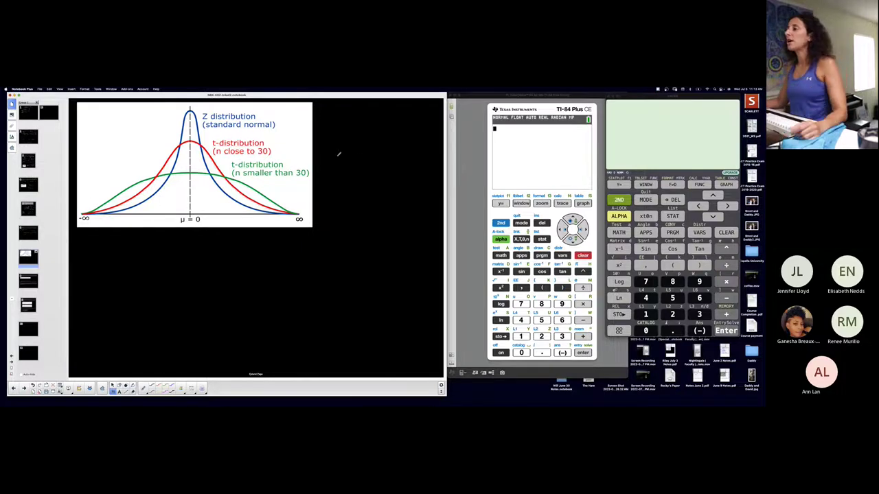
mouse_move(186, 232)
left_mouse_down()
mouse_move(180, 243)
mouse_move(285, 238)
left_mouse_up()
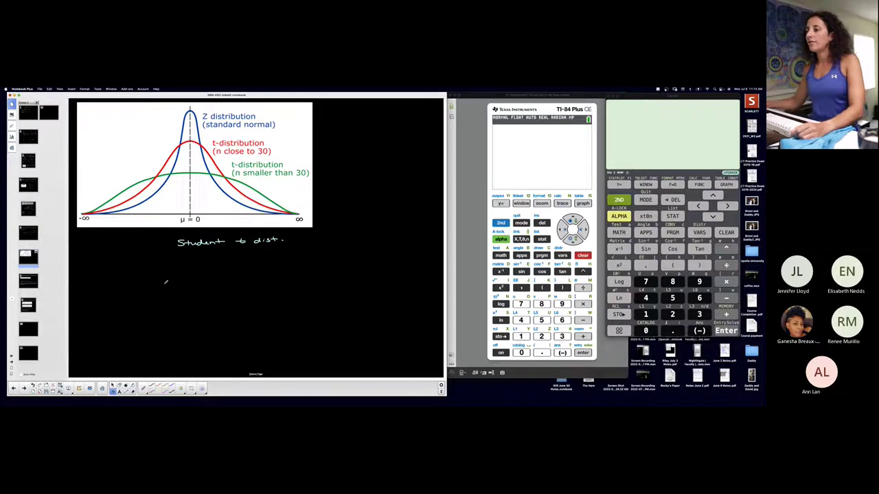
Step: Sketch a low, wide bell curve above a horizontal baseline under the heading and label it "t-dist."
left_click_drag(168, 293, 285, 294)
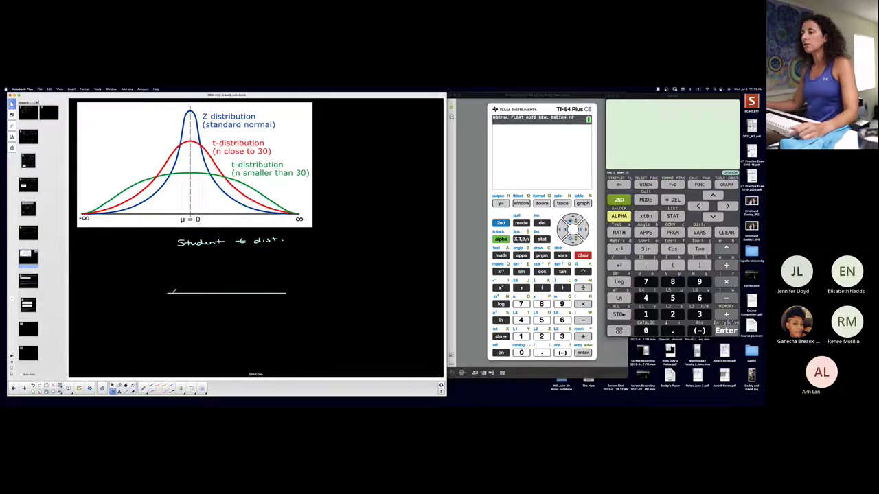
mouse_move(167, 292)
left_mouse_down()
mouse_move(242, 275)
mouse_move(295, 282)
left_mouse_up()
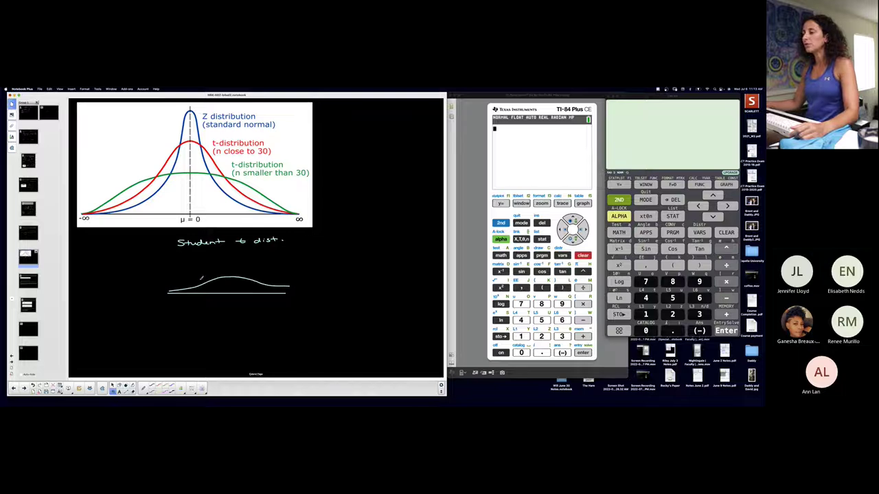
left_click_drag(244, 279, 293, 269)
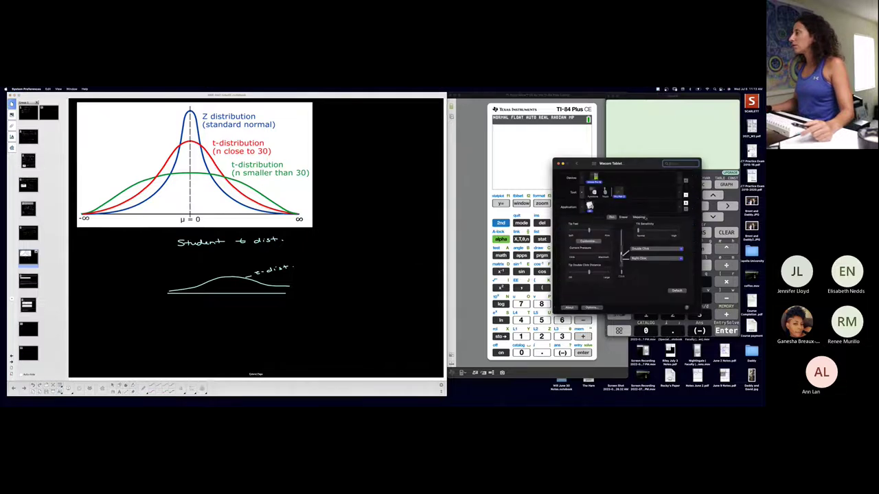
Step: In the Wacom Tablet mapping settings, redefine the pen's screen area around the notebook window and return to the notebook
left_click(639, 217)
left_click(662, 250)
left_click(662, 251)
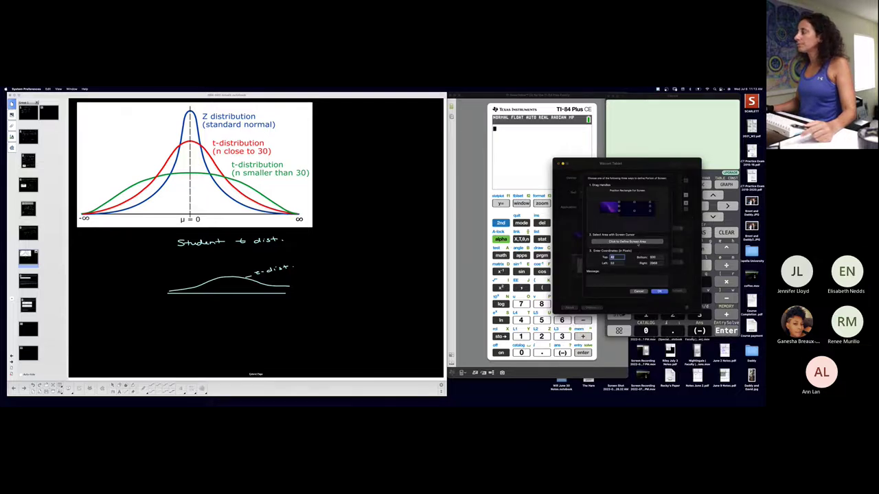
left_click(638, 243)
left_click(14, 97)
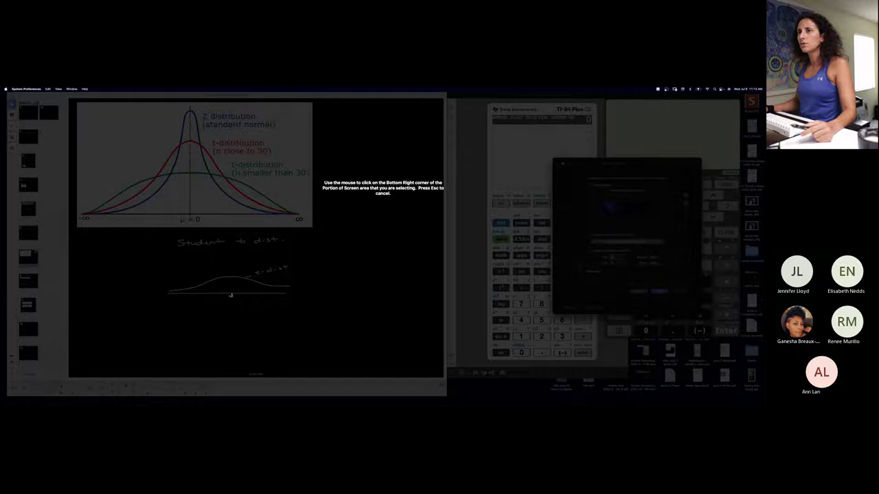
left_click(472, 396)
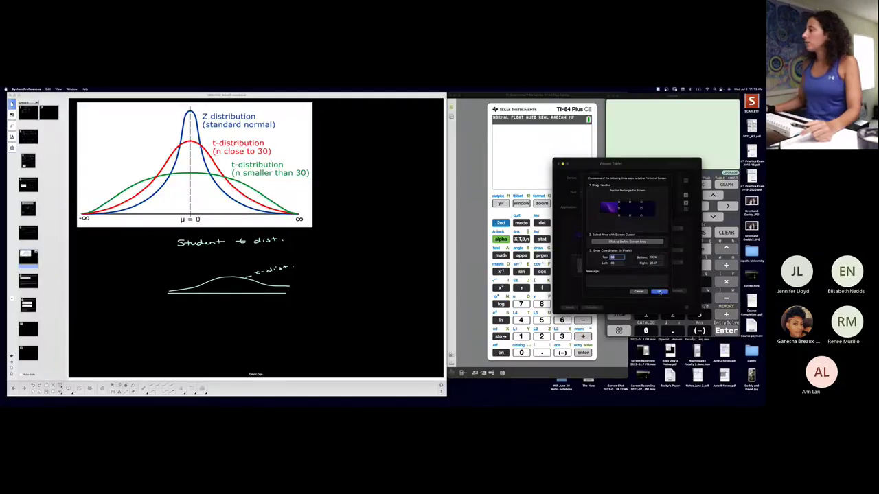
left_click(659, 292)
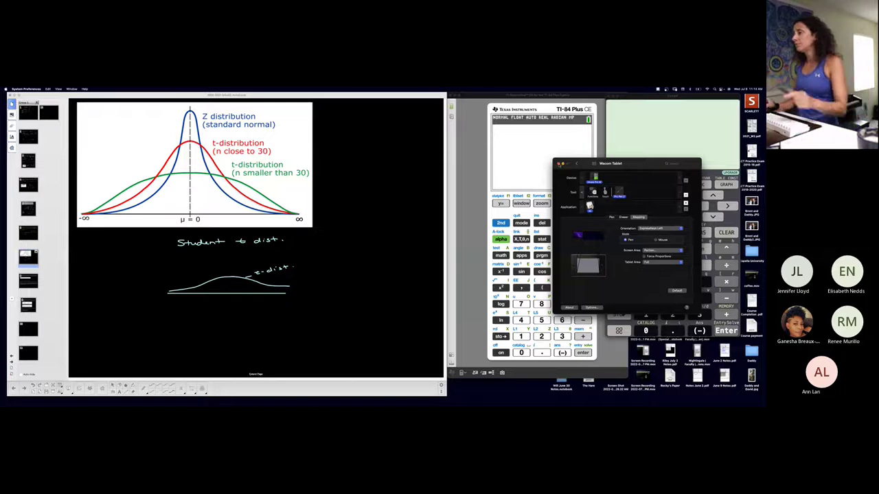
left_click(560, 164)
key("ctrl+Up")
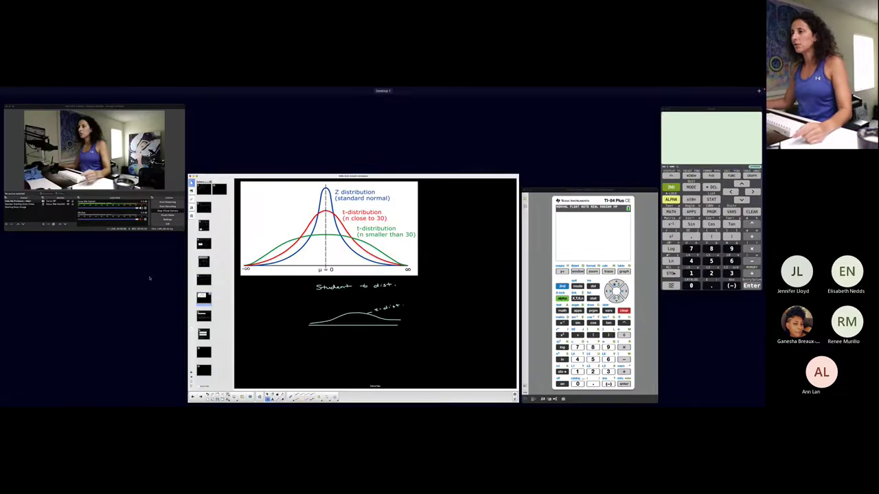
left_click(224, 289)
Step: Label the sketched axis "t-scores", mark its centre 0, note μ=0 beside the curve and underline the heading
left_click_drag(152, 299, 177, 299)
left_click_drag(230, 288, 230, 298)
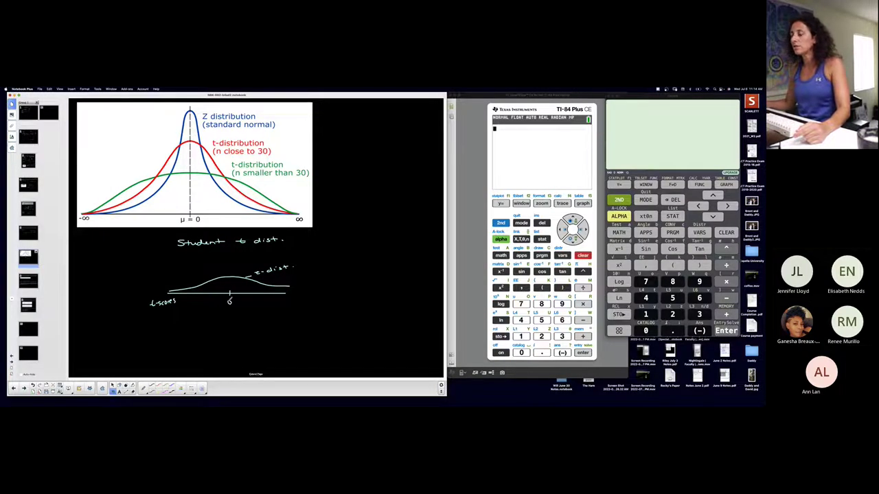
left_click_drag(284, 274, 295, 274)
left_click_drag(290, 278, 300, 274)
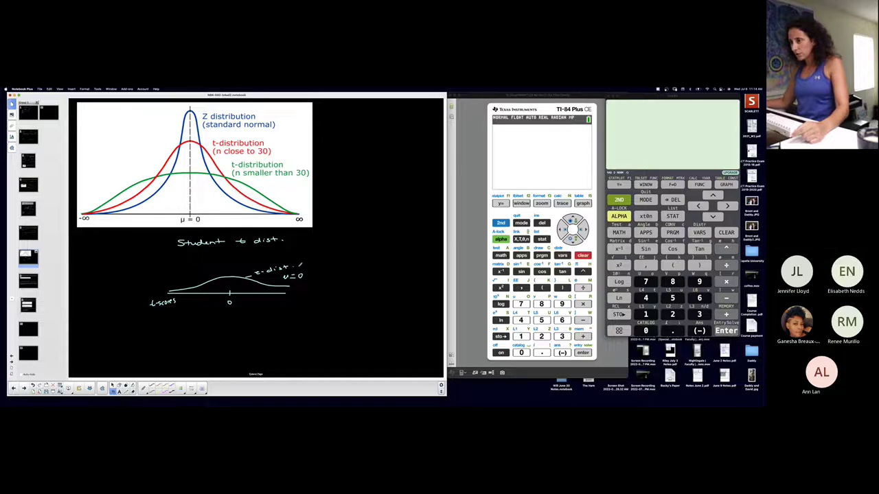
left_click_drag(191, 241, 282, 237)
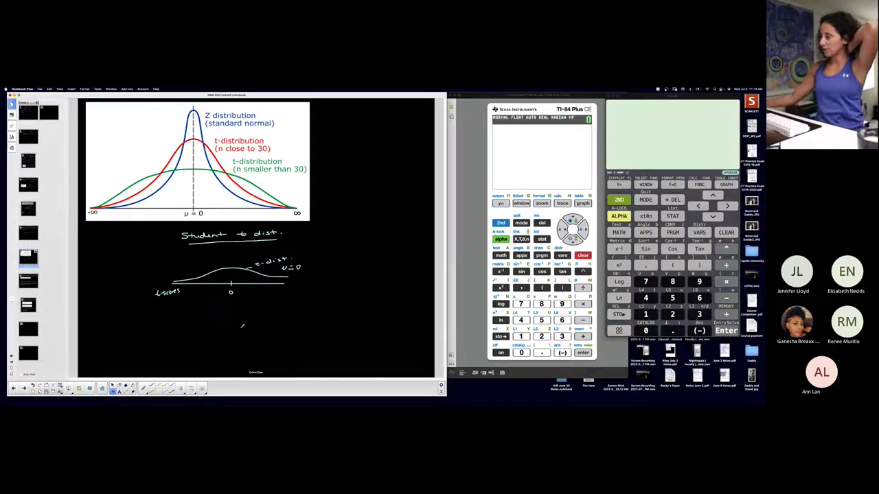
Step: Handwrite the note "use t-scores TInterval when doing a CI for μ and σ is unknown" beside the sketched curve
mouse_move(313, 229)
left_mouse_down()
mouse_move(366, 225)
mouse_move(337, 237)
left_mouse_up()
mouse_move(332, 238)
left_mouse_down()
mouse_move(330, 245)
mouse_move(350, 244)
left_mouse_up()
left_click_drag(347, 238, 371, 232)
mouse_move(340, 260)
left_mouse_down()
mouse_move(405, 247)
mouse_move(359, 274)
mouse_move(401, 262)
left_mouse_up()
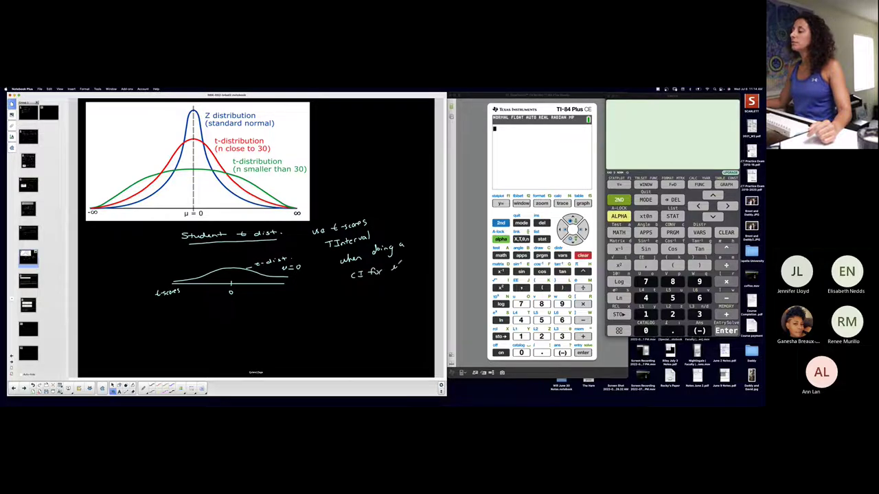
mouse_move(357, 288)
left_mouse_down()
mouse_move(391, 282)
mouse_move(371, 302)
mouse_move(419, 290)
left_mouse_up()
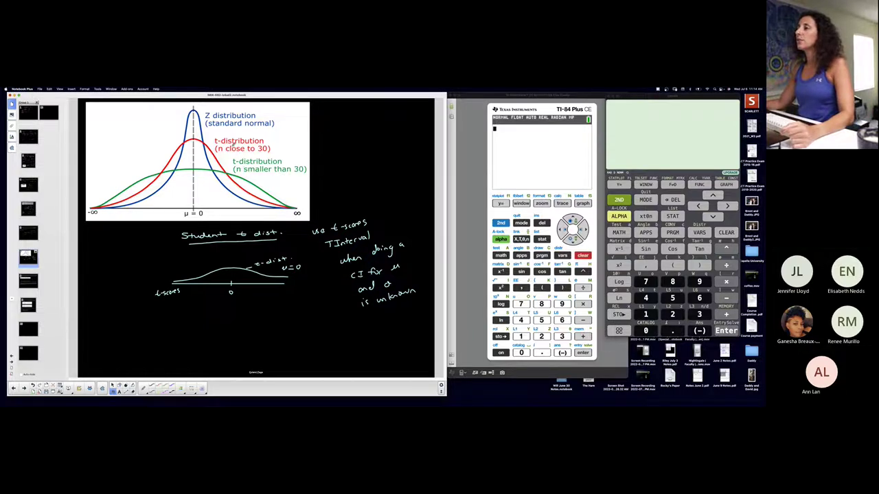
Step: Handwrite "df = n-1" and "degrees of freedom" below the sketched curve
left_click_drag(236, 322, 239, 330)
left_click_drag(237, 324, 253, 324)
mouse_move(247, 328)
left_mouse_down()
mouse_move(241, 343)
mouse_move(315, 340)
mouse_move(264, 326)
mouse_move(274, 324)
left_mouse_up()
left_click_drag(276, 320, 278, 328)
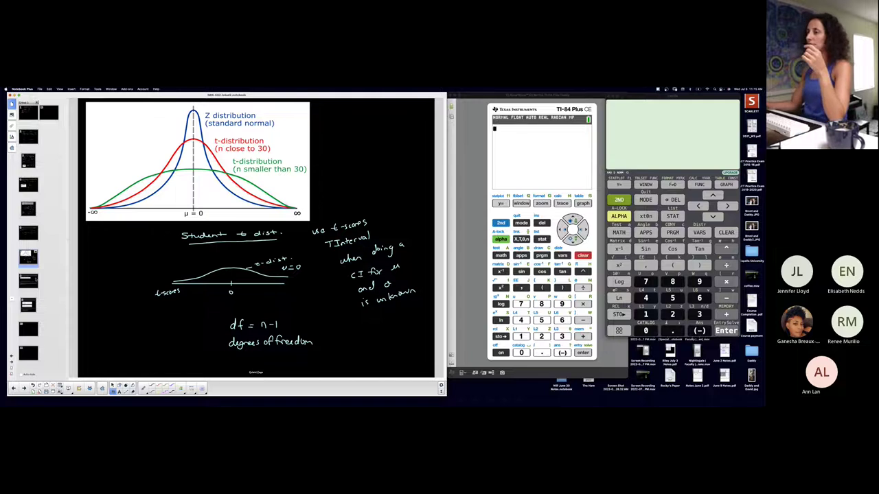
left_click(34, 280)
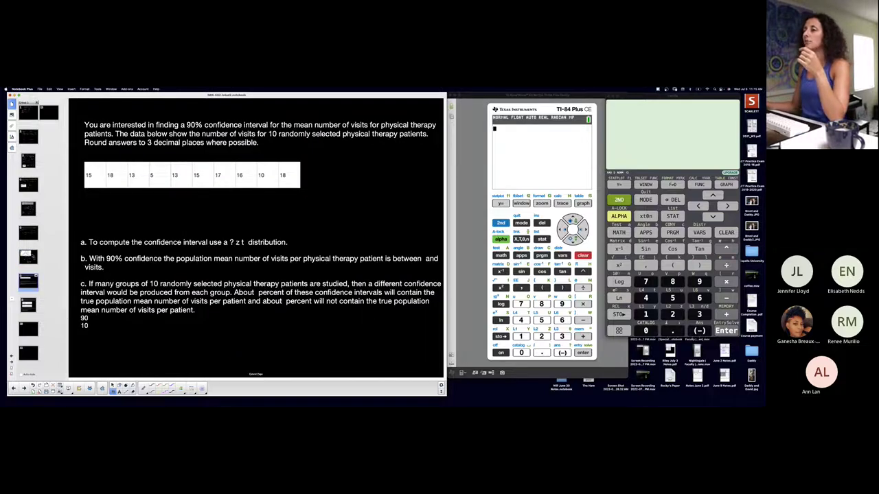
key("Page_Up")
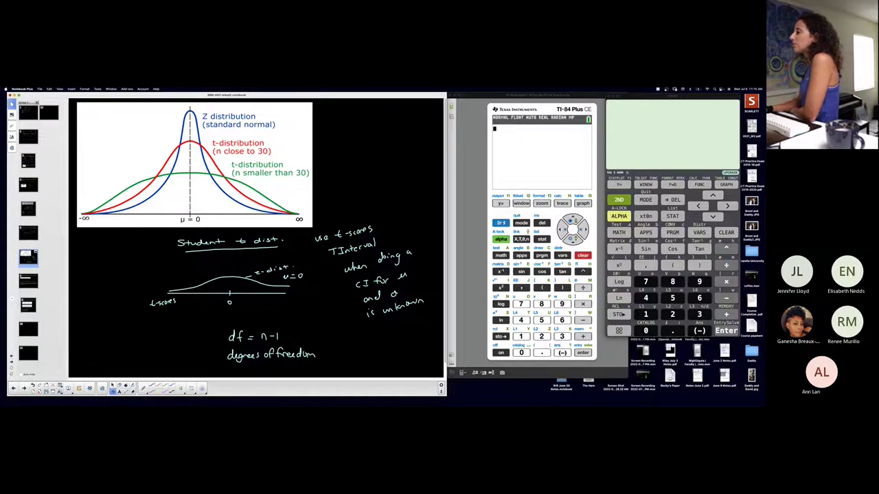
Step: Look up the invNorm and invT functions in the TI-84 calculator's distribution list and return to its home screen
left_click(503, 222)
left_click(561, 255)
left_click(573, 240)
left_click(572, 240)
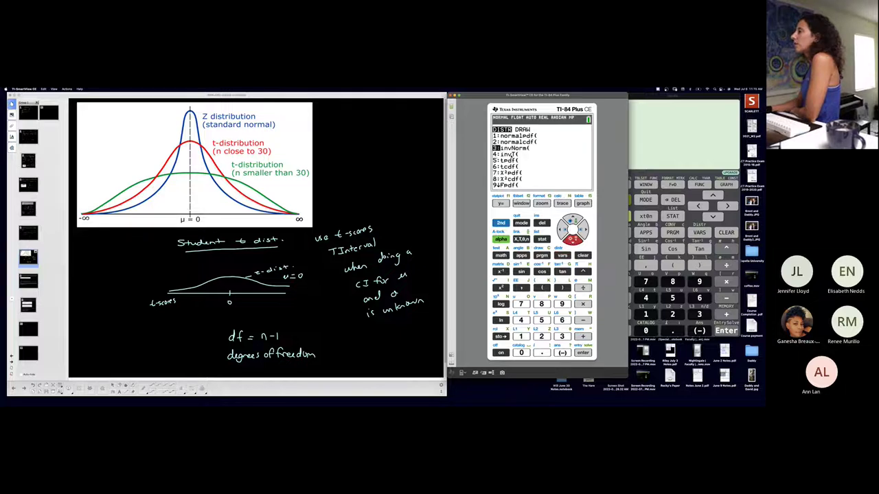
left_click(500, 223)
left_click(521, 222)
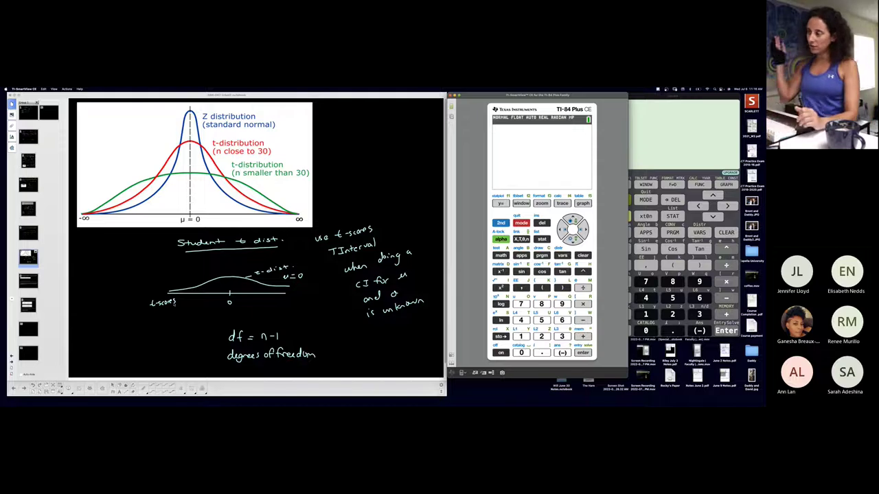
Step: Review the notebook page summarising proportion and mean intervals, and open the physical therapy 90% confidence interval exercise
left_click(28, 137)
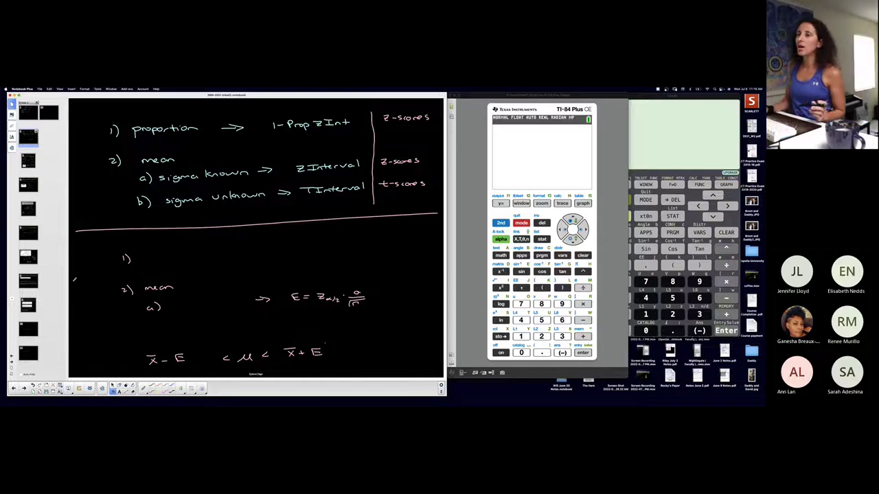
left_click(28, 281)
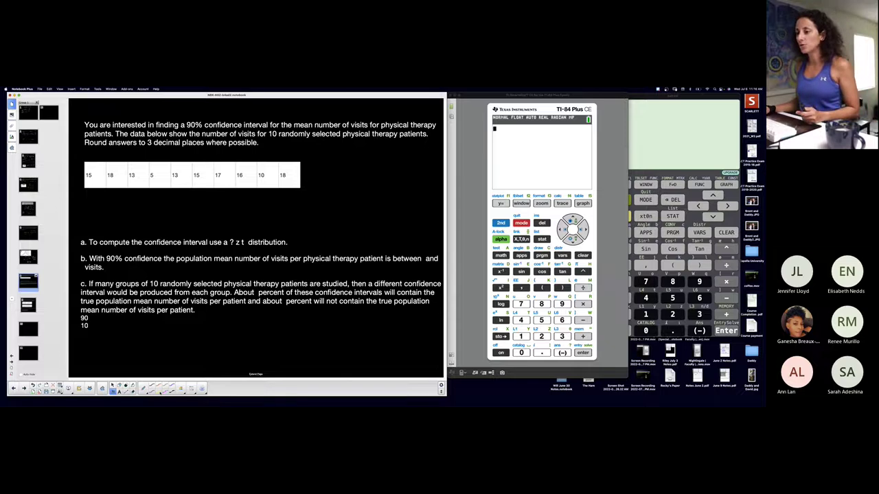
Step: Insert five blank lines between parts b and c of the exercise questions
left_click(116, 385)
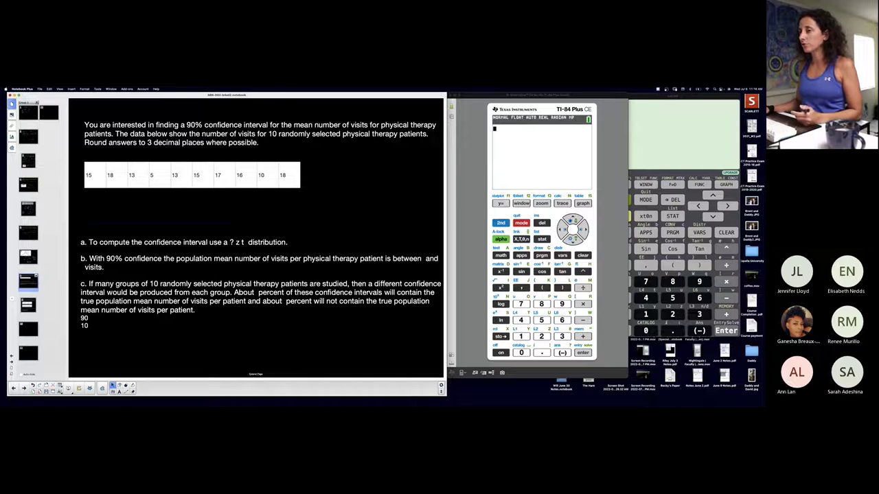
double_click(108, 267)
key("Return")
key("Return")
key("Return")
key("Return")
key("Return")
type("\\")
key("BackSpace")
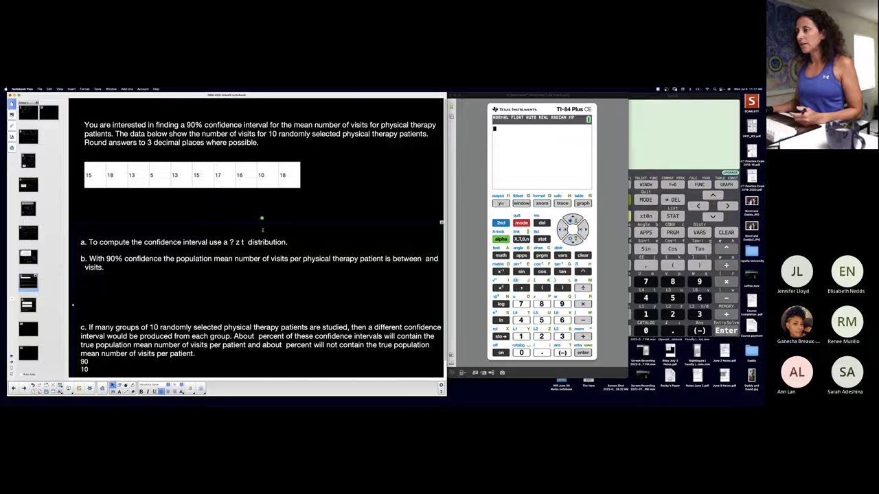
Step: Add spacing around the z and t choices in part a and widen the answer blanks in parts b and c
left_click(237, 241)
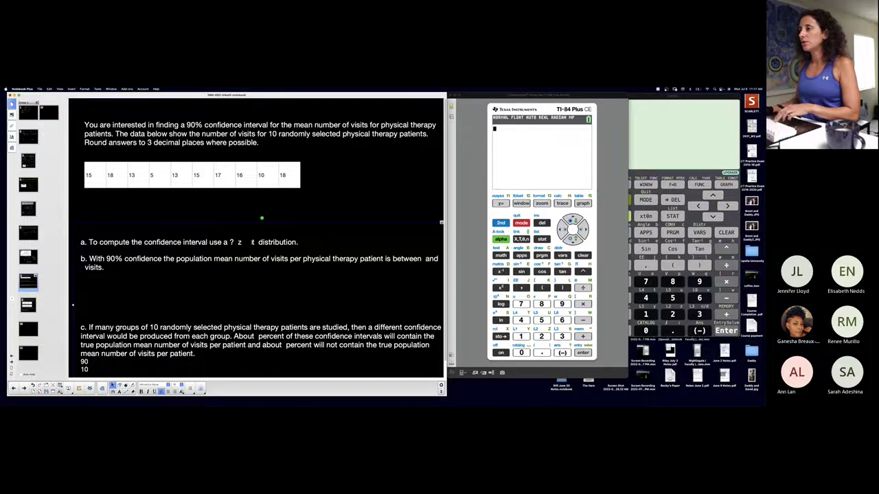
scroll(227, 299, "down", 1)
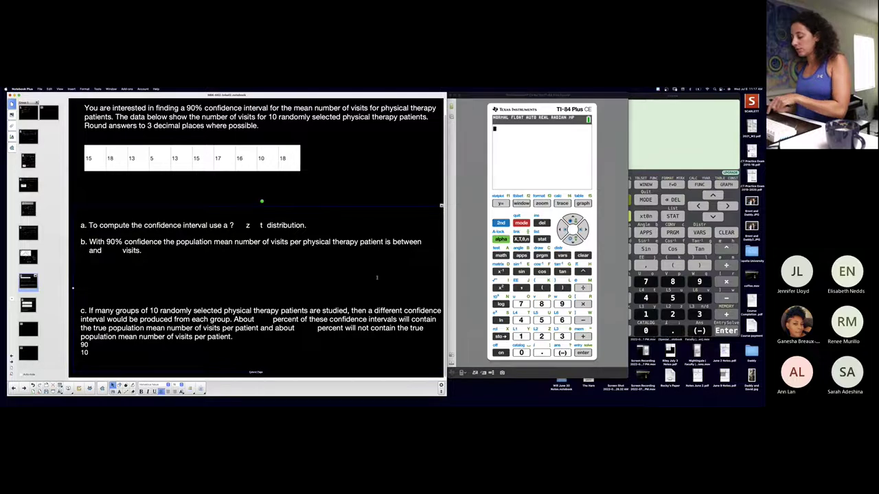
key("BackSpace")
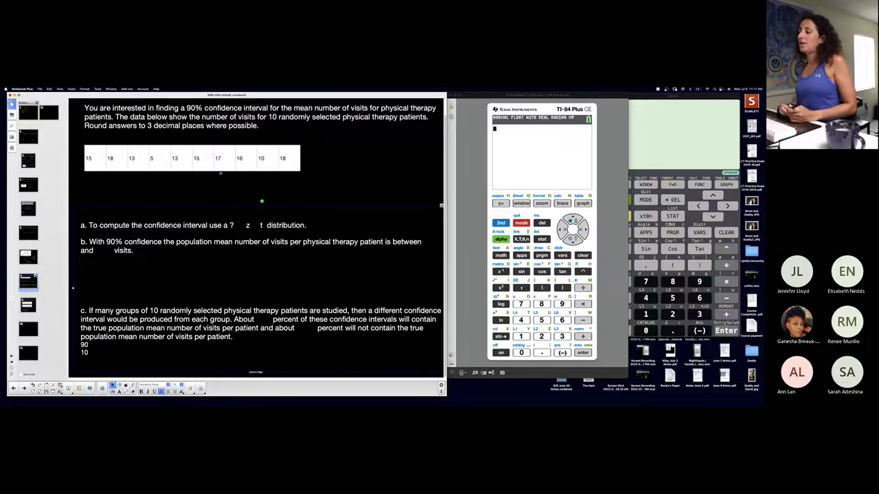
Step: Move the question text block up beneath the data table and shift the introductory paragraph slightly up and left
scroll(221, 173, "up", 1)
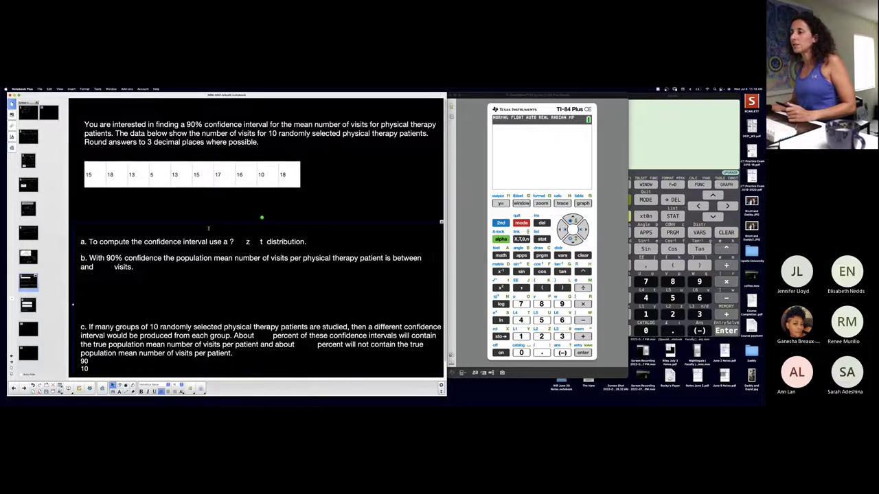
left_click(207, 205)
left_click(100, 235)
left_click_drag(98, 232, 95, 191)
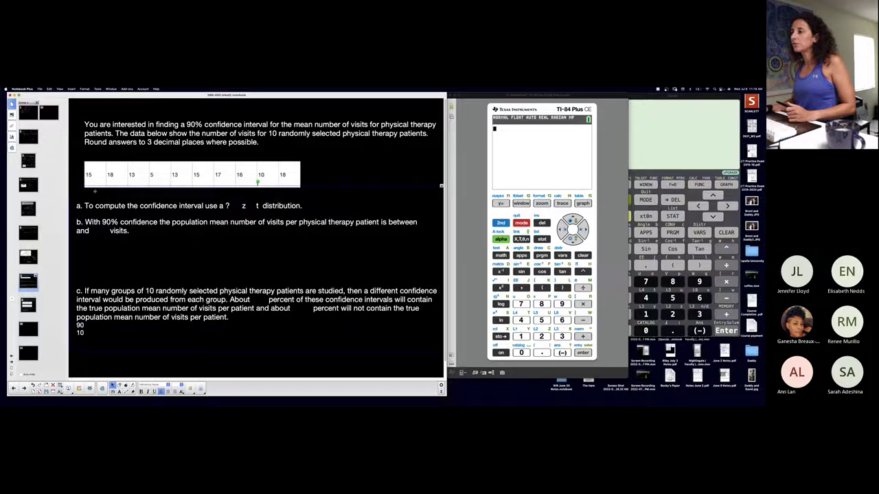
mouse_move(194, 125)
left_mouse_down()
mouse_move(194, 114)
mouse_move(187, 118)
left_mouse_up()
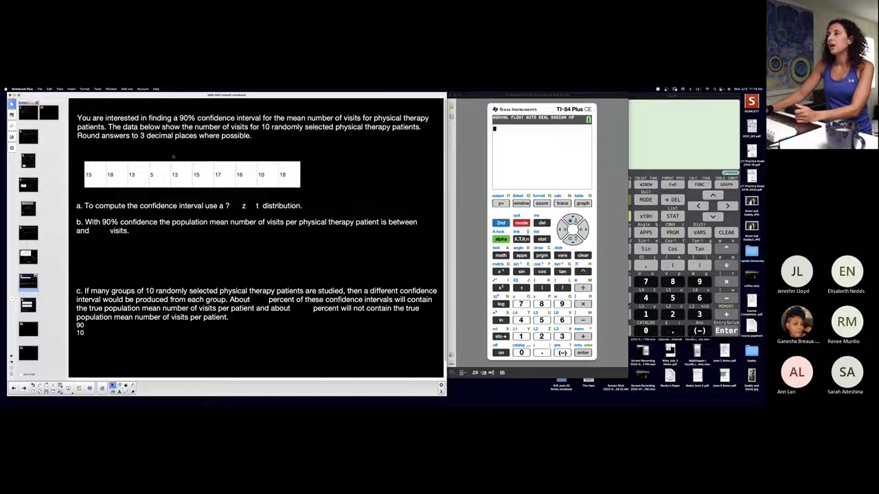
Step: Move the data table up beneath the introductory paragraph and shift the question text block up under it
left_click(168, 165)
left_click(328, 148)
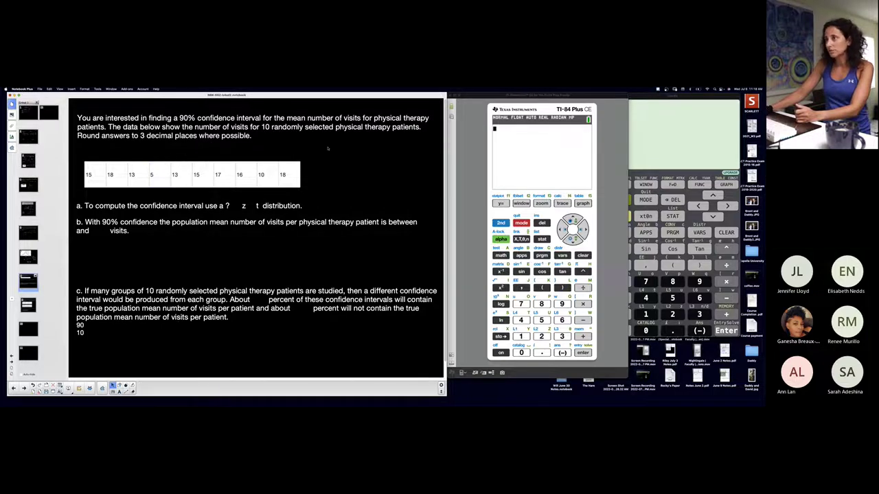
left_click(96, 173)
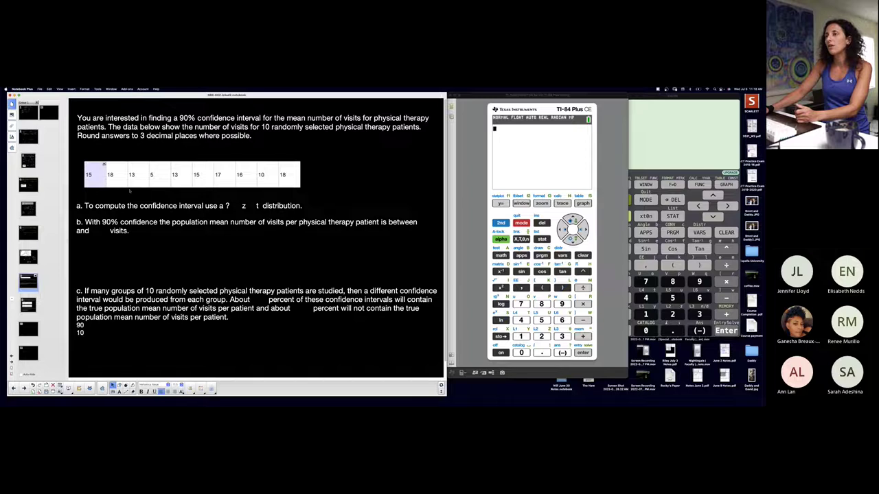
left_click(128, 197)
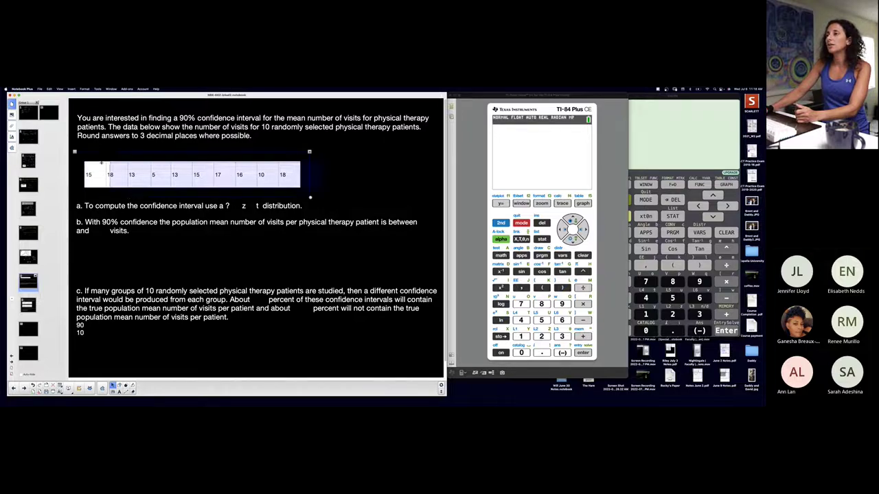
left_click_drag(106, 158, 105, 143)
left_click_drag(108, 196, 108, 183)
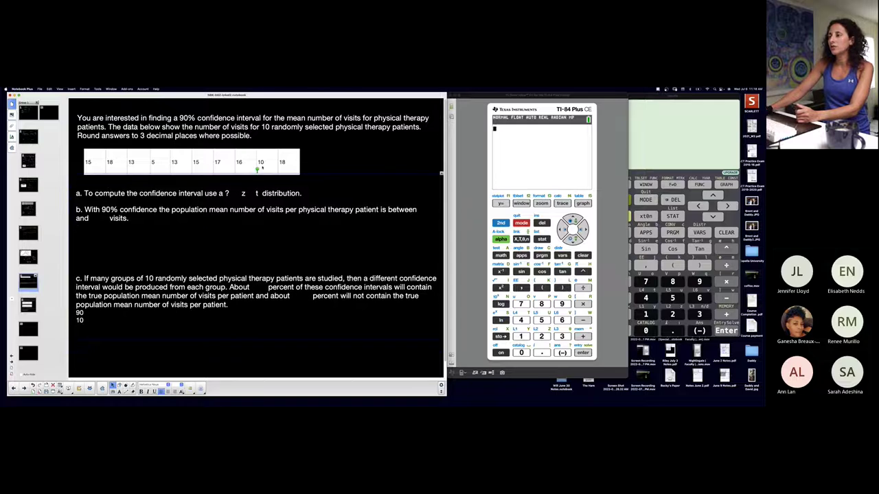
left_click(341, 138)
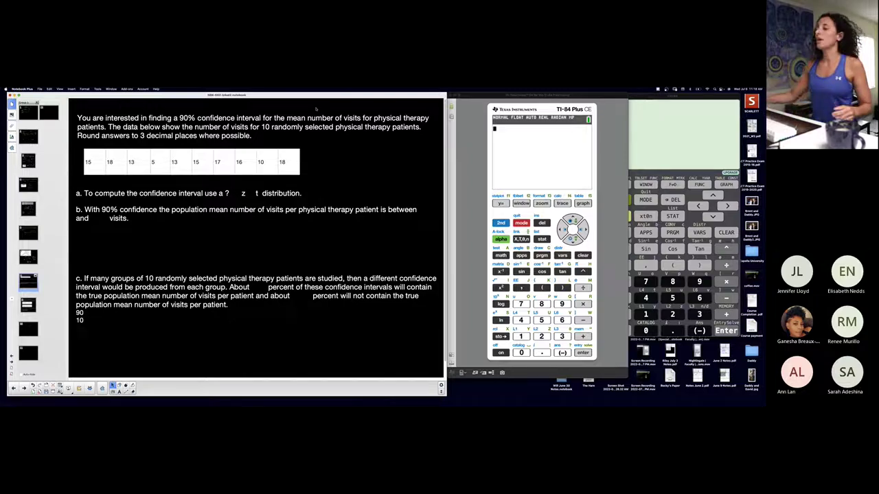
Step: Set the pen to green and underline the word "mean" in the exercise's introductory paragraph
left_click(112, 391)
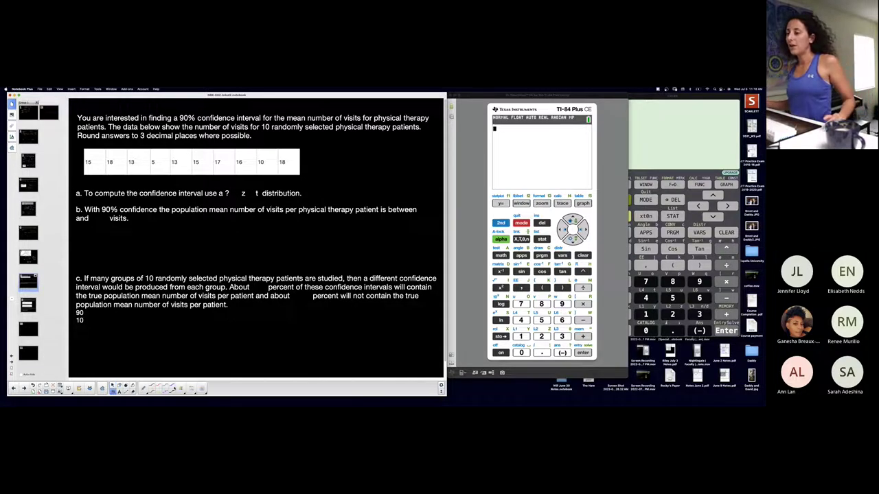
left_click(181, 388)
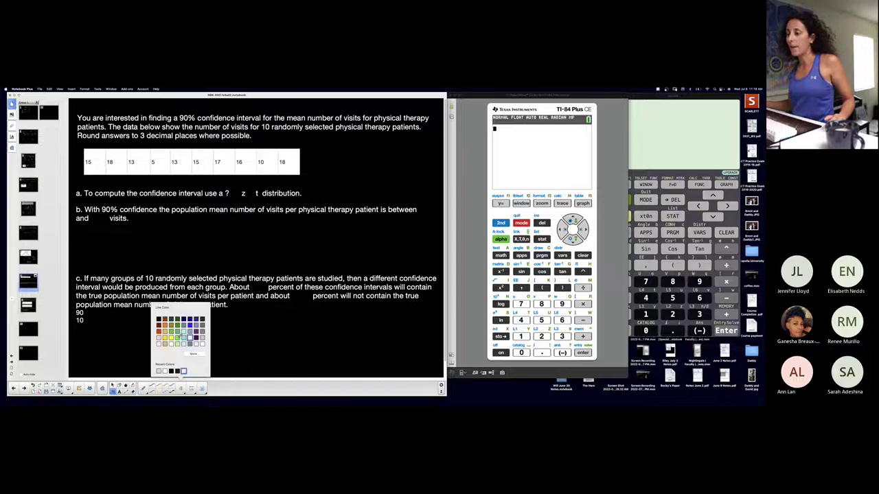
left_click(177, 337)
left_click(192, 388)
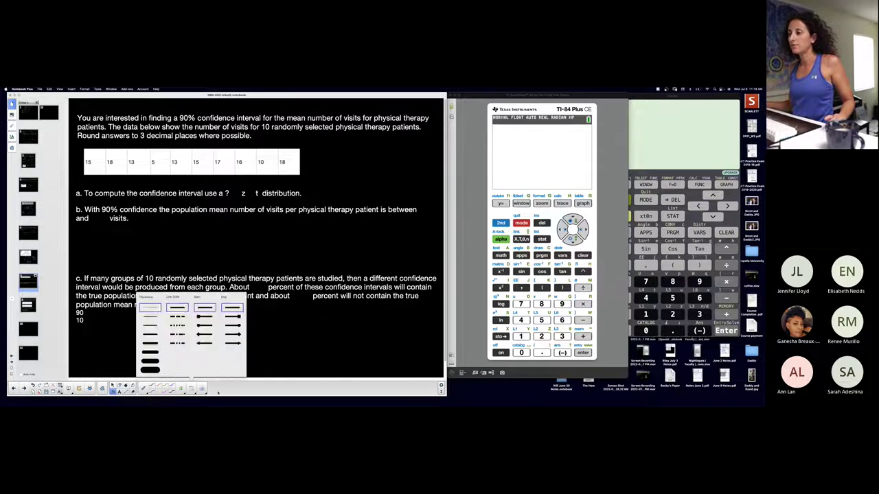
left_click(285, 118)
left_click_drag(287, 122, 306, 127)
Step: Compare the exercise with the summary page of proportion and mean intervals, and return to the exercise page
left_click(36, 141)
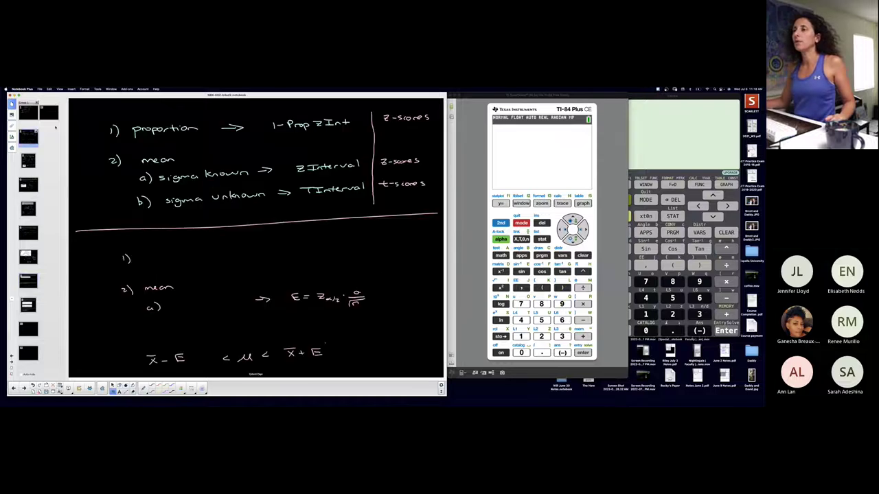
left_click(33, 281)
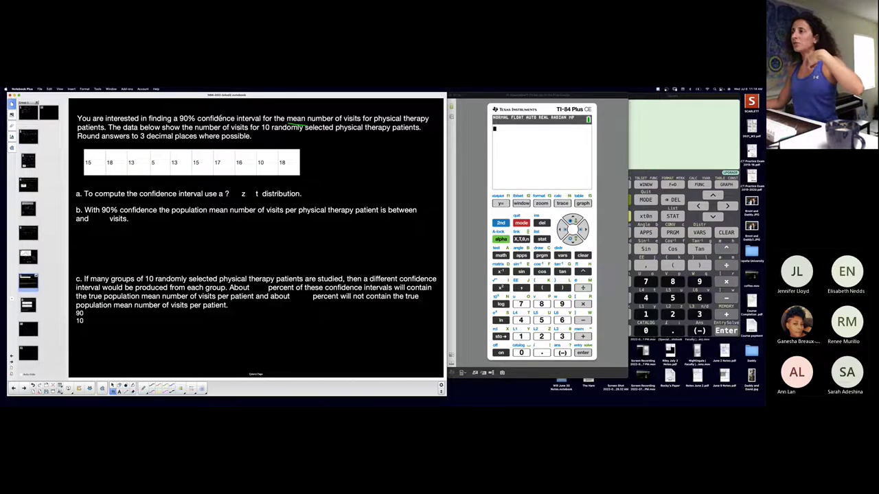
left_click(35, 141)
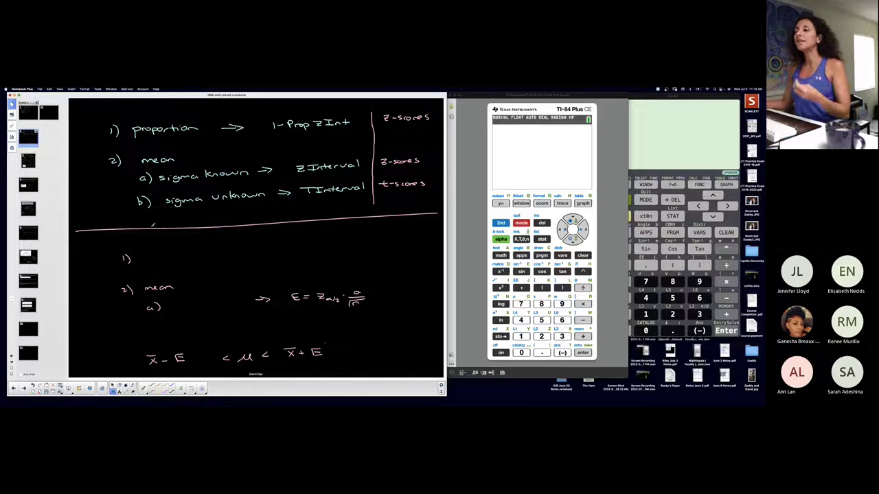
left_click(26, 275)
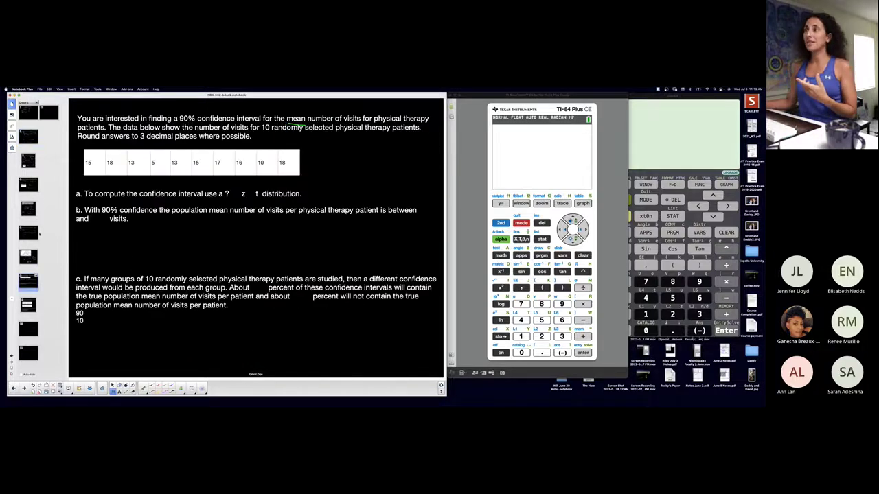